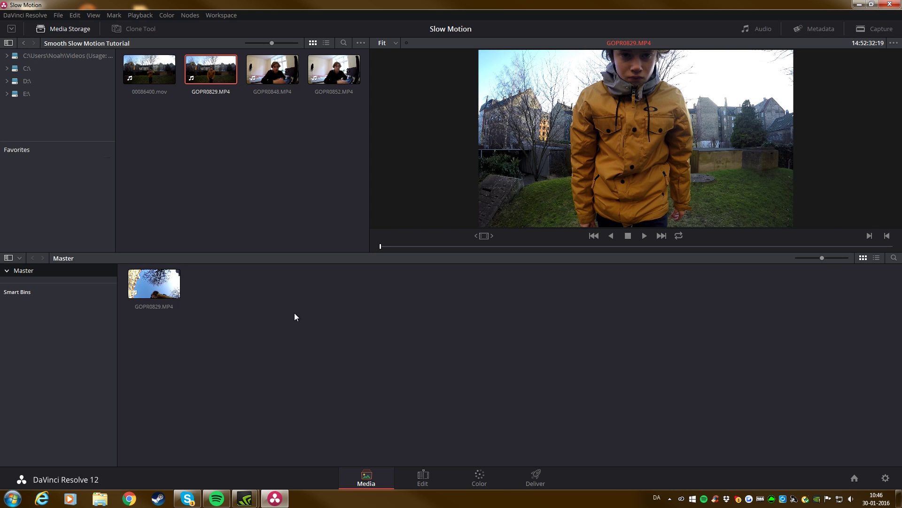
# Put GOPR0829 on a new Timeline 1 with video and audio, zoomed in and cued to the start.
pyautogui.click(432, 479)
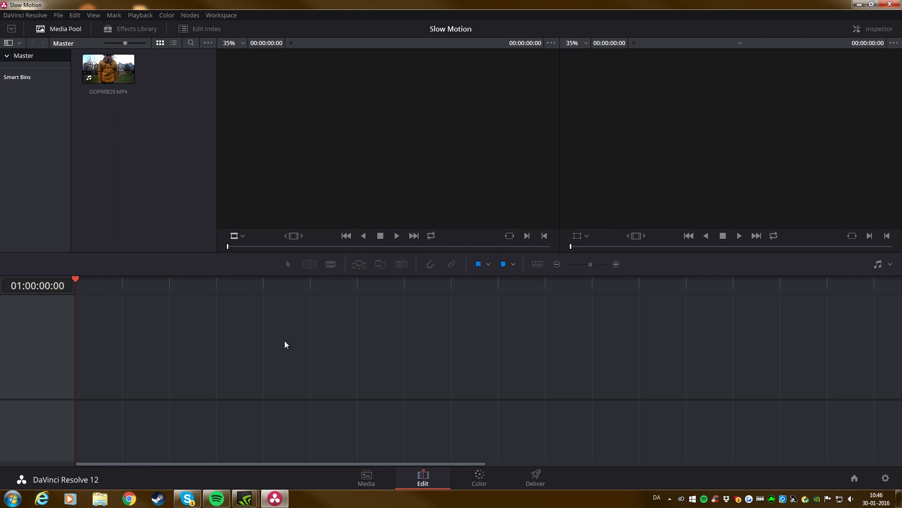
pyautogui.moveTo(108, 69); pyautogui.dragTo(76, 387)
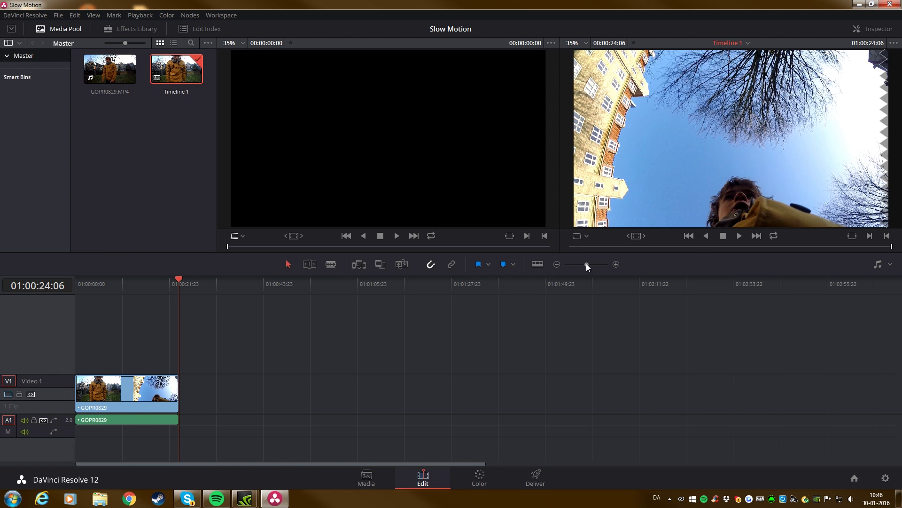
pyautogui.moveTo(586, 263); pyautogui.dragTo(592, 263)
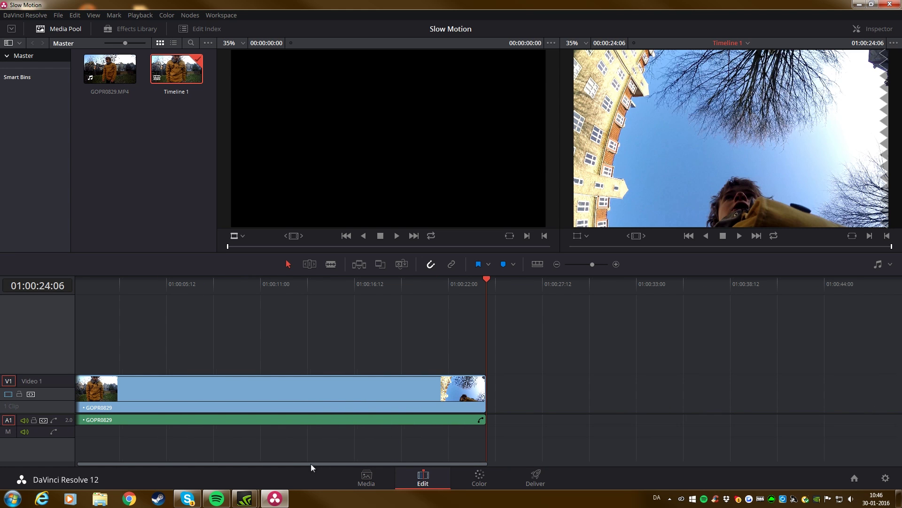
pyautogui.moveTo(487, 278); pyautogui.dragTo(75, 278)
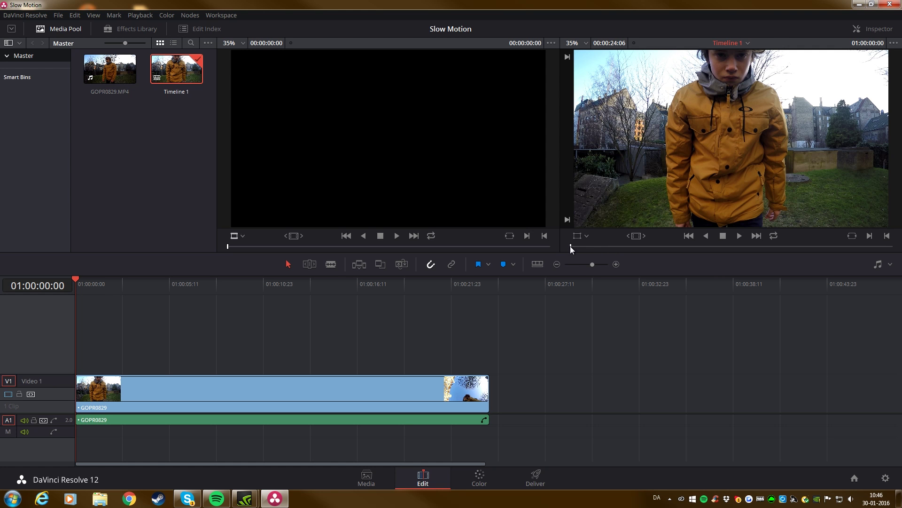
# Scrub forward to 01:00:06:15, the frame where the jumper is in mid-air.
pyautogui.moveTo(571, 246); pyautogui.dragTo(660, 248)
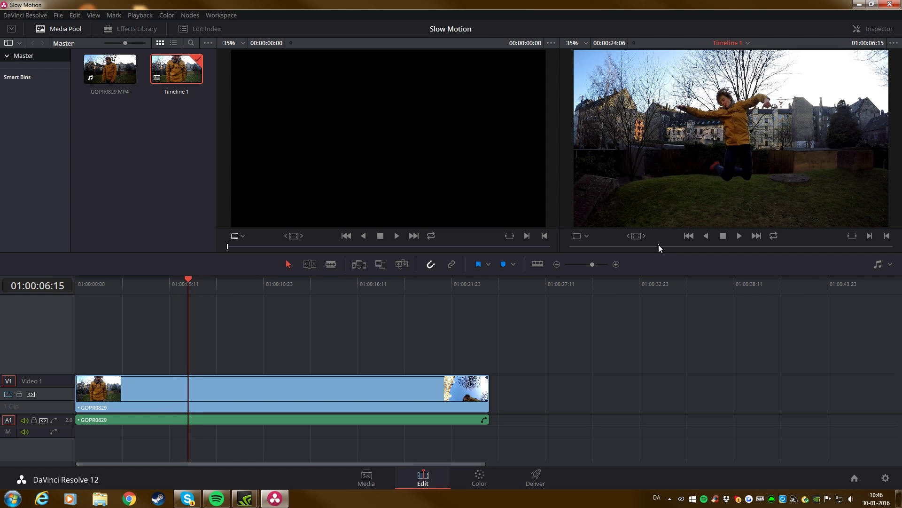
# Blade GOPR0829 at 01:00:06:15 and again at 01:00:06:22 around the jump.
pyautogui.click(331, 263)
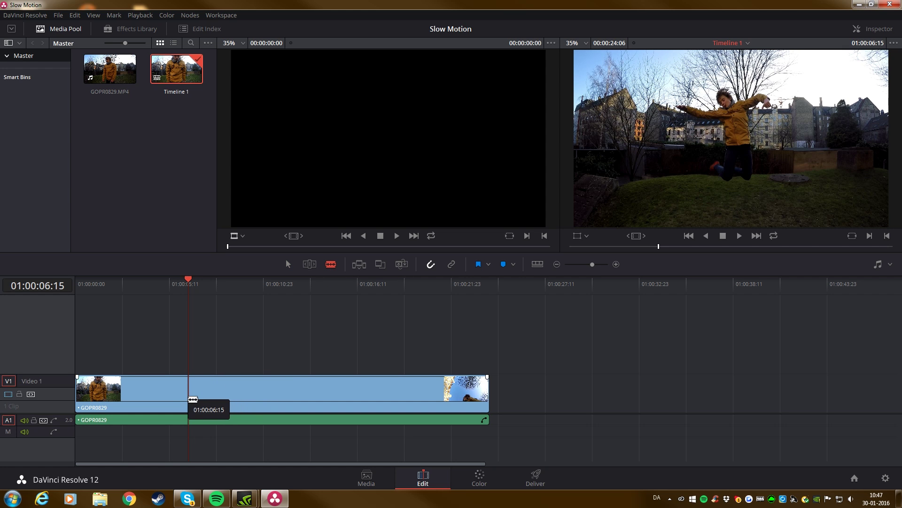
pyautogui.click(193, 399)
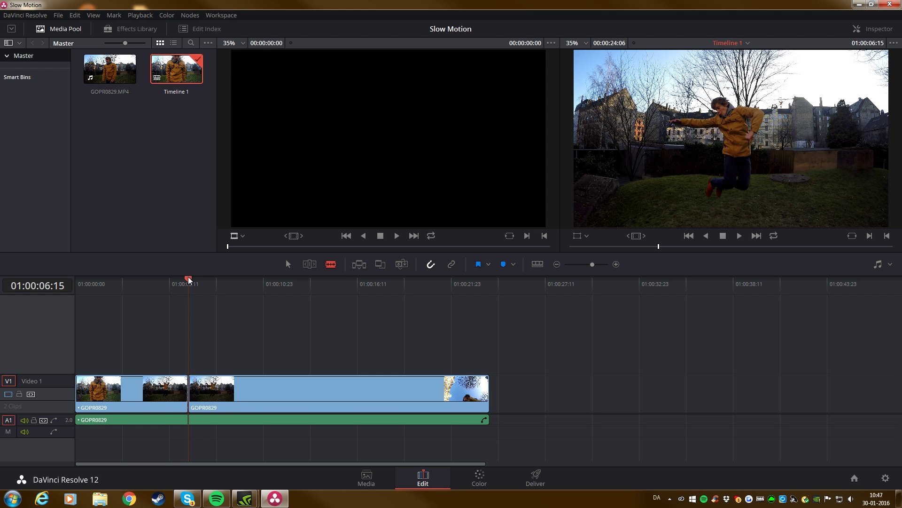
pyautogui.click(659, 246)
pyautogui.moveTo(660, 248); pyautogui.dragTo(663, 248)
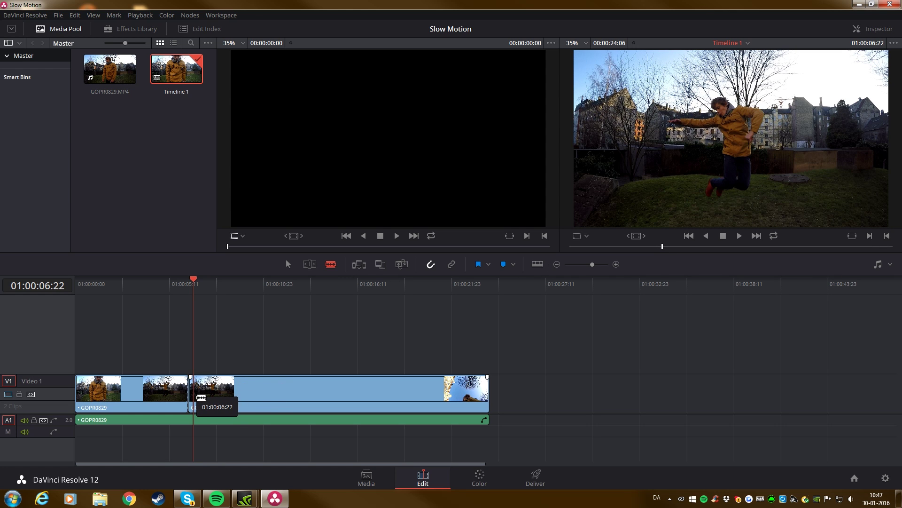
pyautogui.click(200, 397)
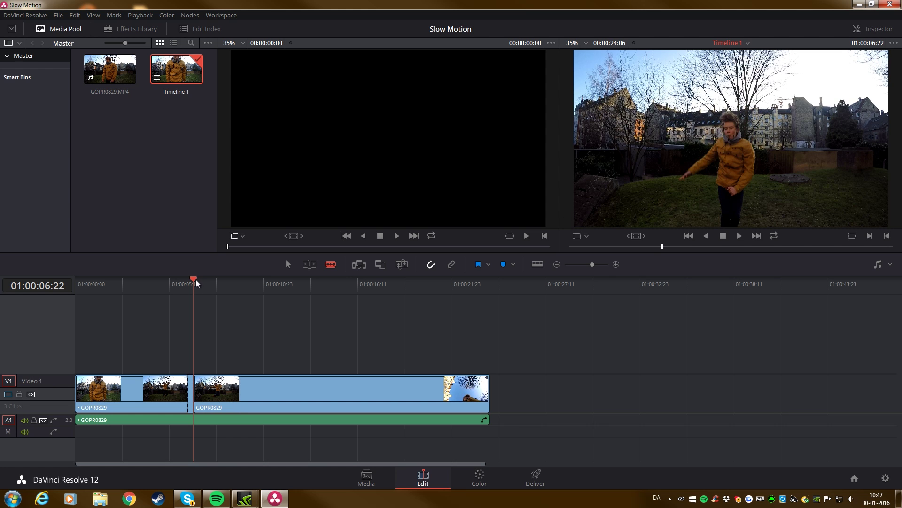
# Play the three-piece timeline from the start, rewind, and return to the Selection tool.
pyautogui.moveTo(196, 281); pyautogui.dragTo(76, 282)
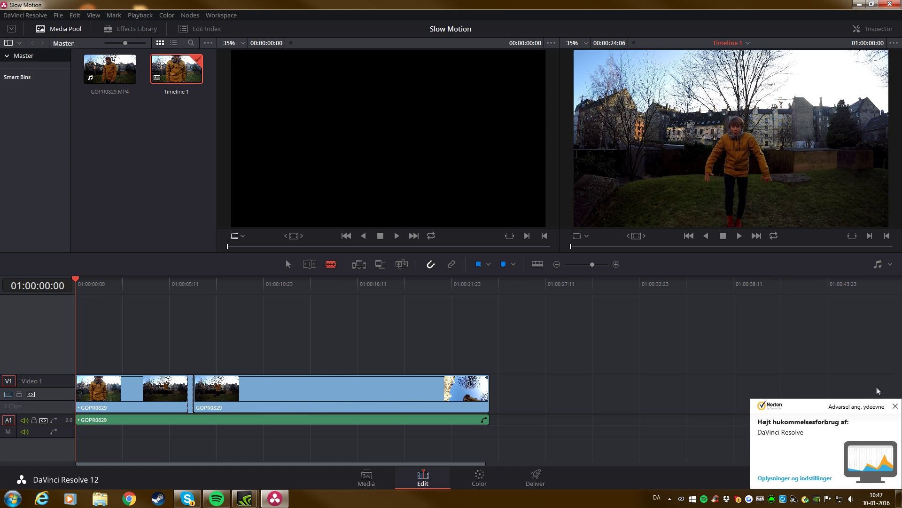
pyautogui.click(740, 237)
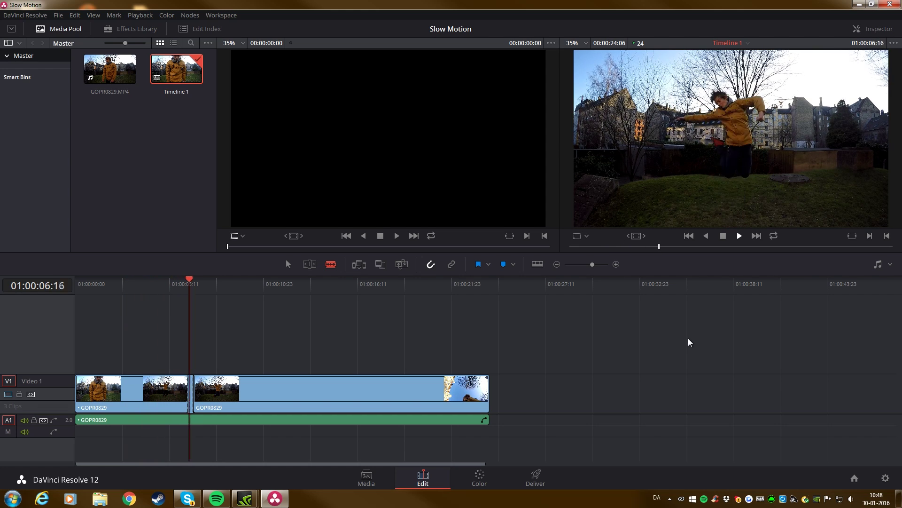
pyautogui.click(723, 236)
pyautogui.moveTo(228, 280); pyautogui.dragTo(75, 280)
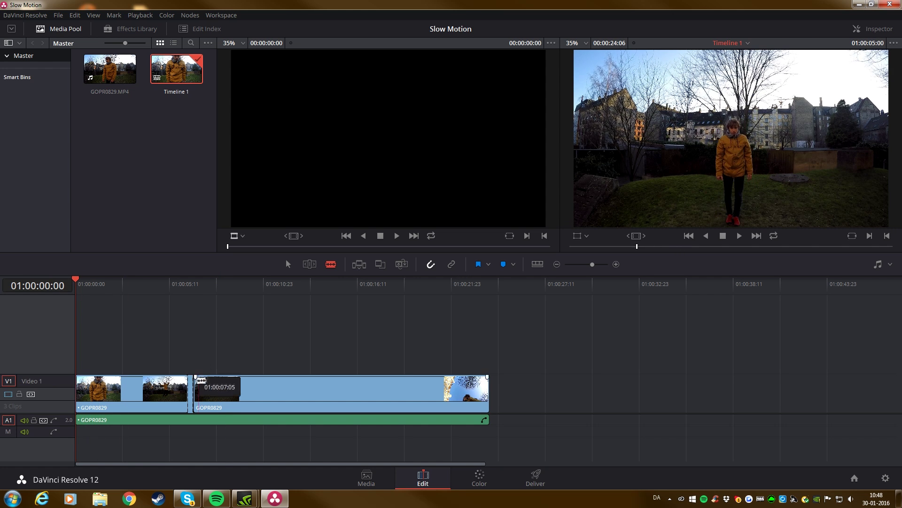
pyautogui.click(289, 264)
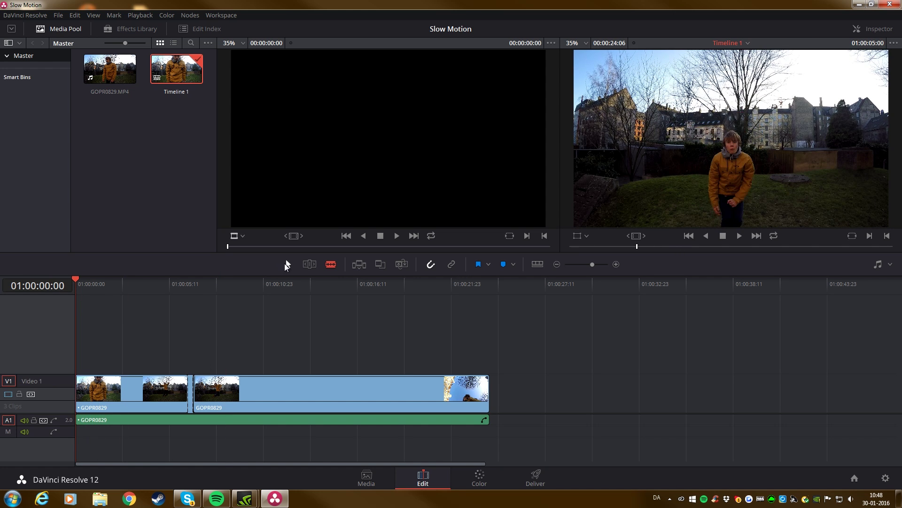
# Change the middle clip's speed to 18% of frame rate with Ripple sequence enabled.
pyautogui.rightClick(190, 390)
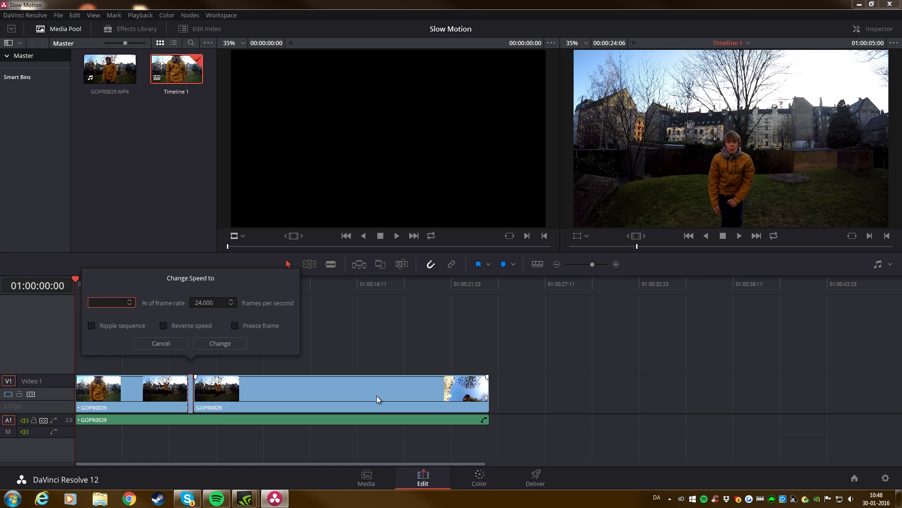
pyautogui.write('18')
pyautogui.click(91, 326)
pyautogui.click(233, 344)
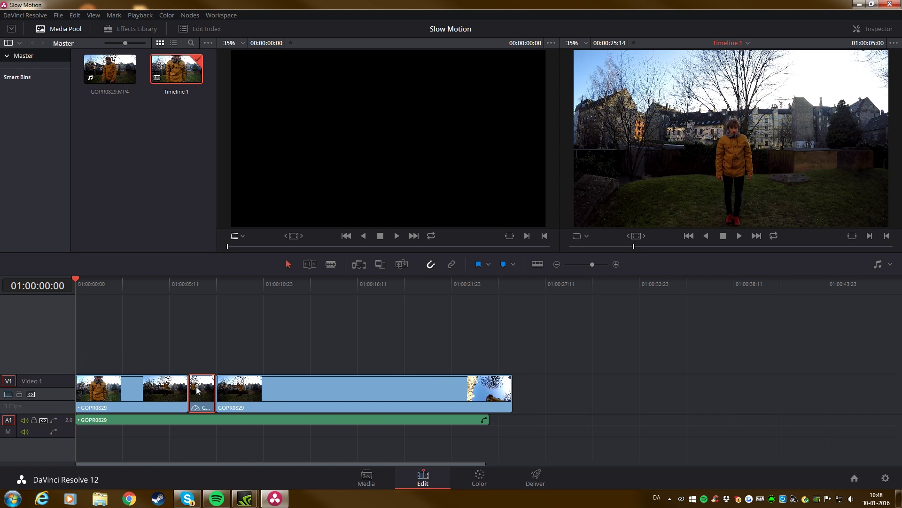
# Preview the slowed jump by scrubbing and playing Timeline 1 from the Deliver page.
pyautogui.click(78, 278)
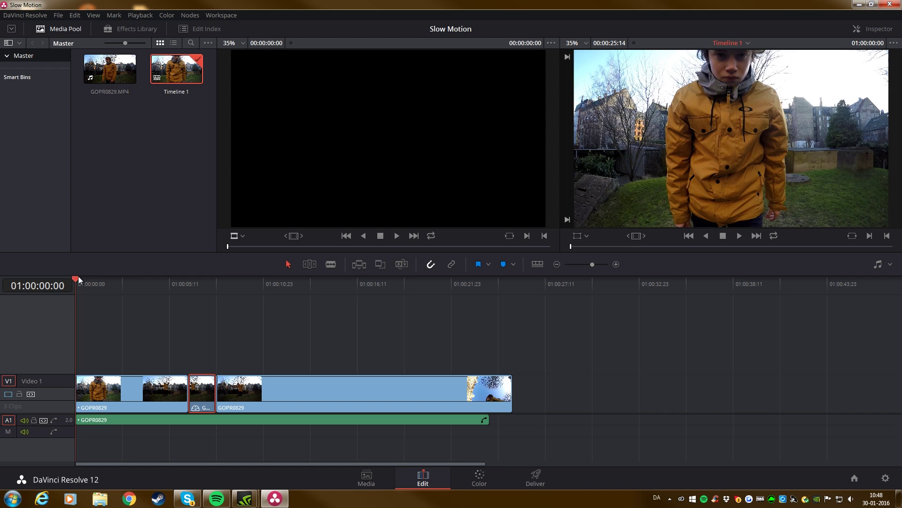
pyautogui.moveTo(78, 278); pyautogui.dragTo(60, 284)
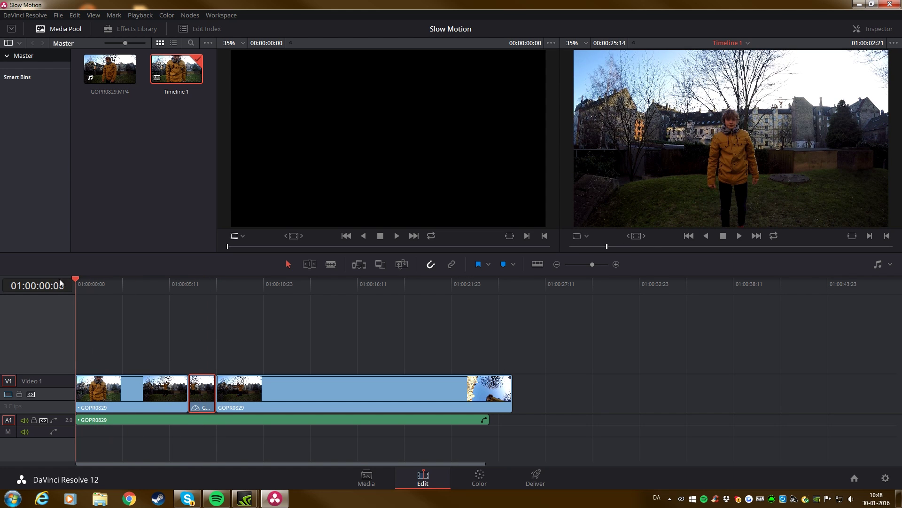
pyautogui.click(541, 482)
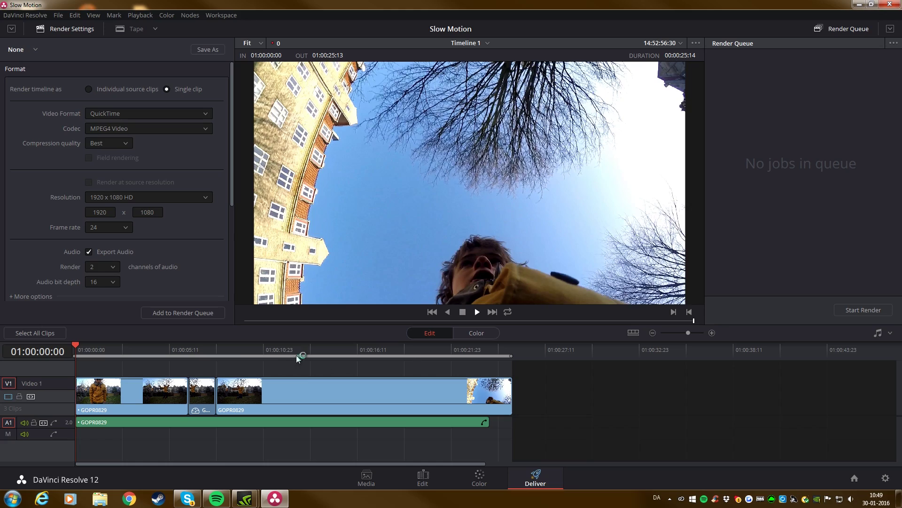
pyautogui.press('space')
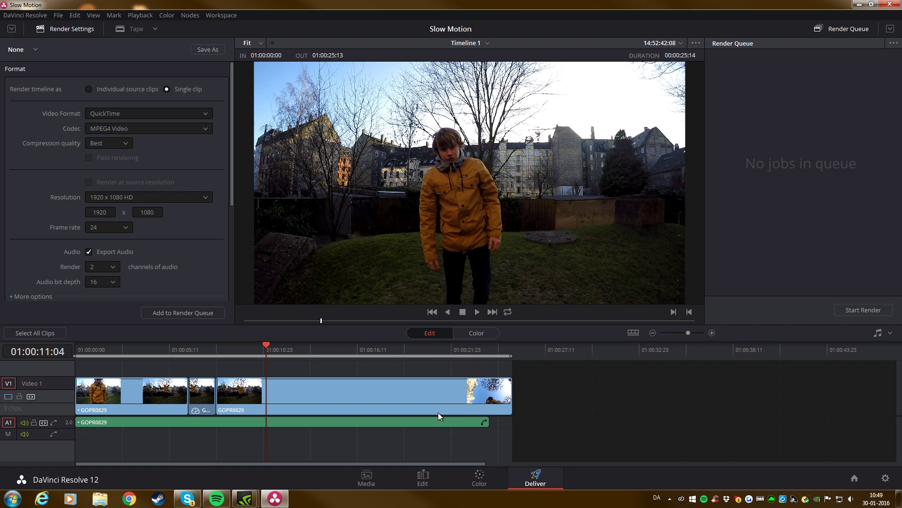
pyautogui.click(423, 476)
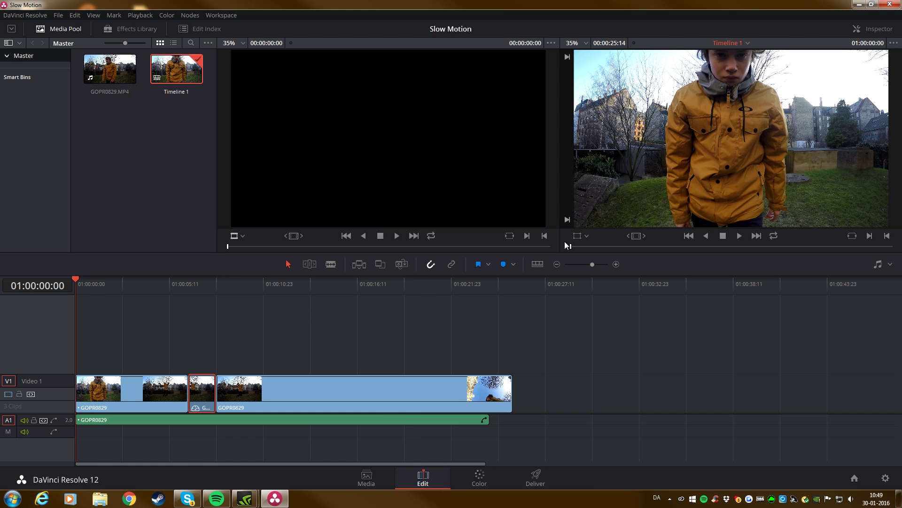
# Set the slowed middle clip's Retime Process to Optical Flow in the Inspector.
pyautogui.click(875, 29)
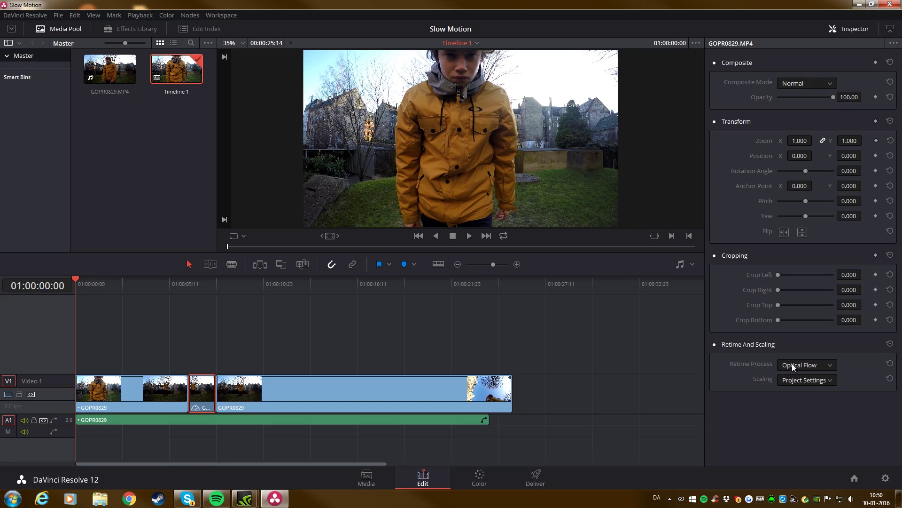
pyautogui.click(795, 364)
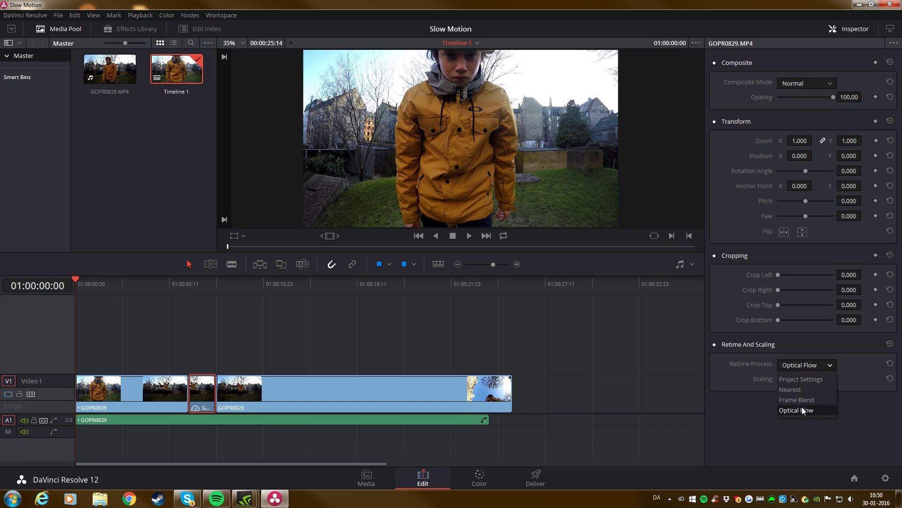
pyautogui.click(809, 370)
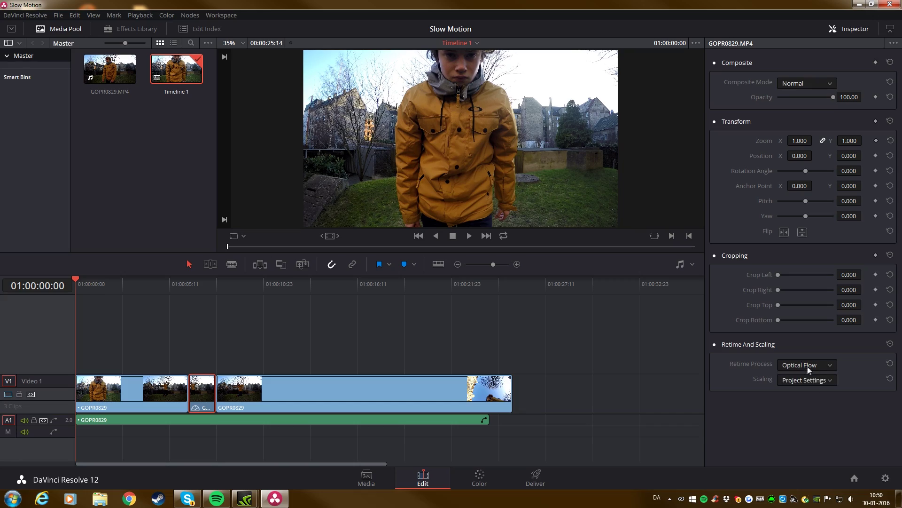
pyautogui.click(851, 30)
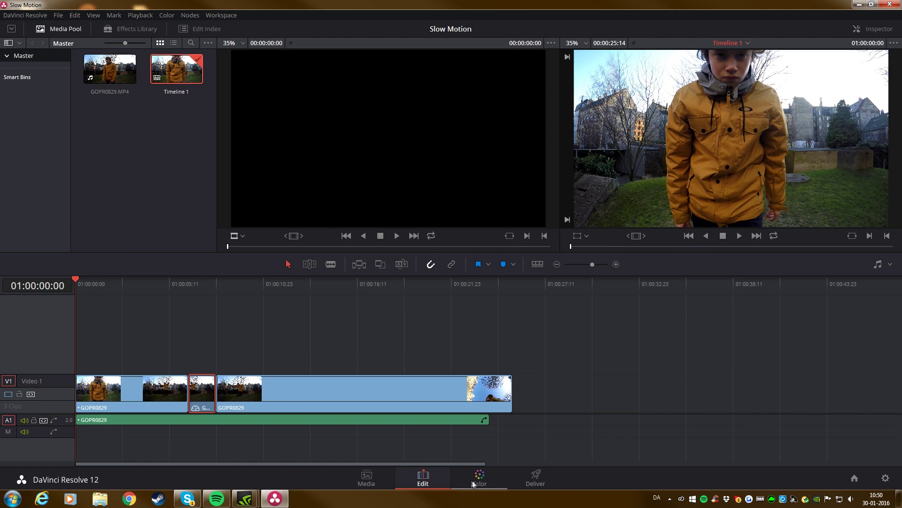
pyautogui.click(535, 477)
pyautogui.click(478, 311)
pyautogui.click(739, 235)
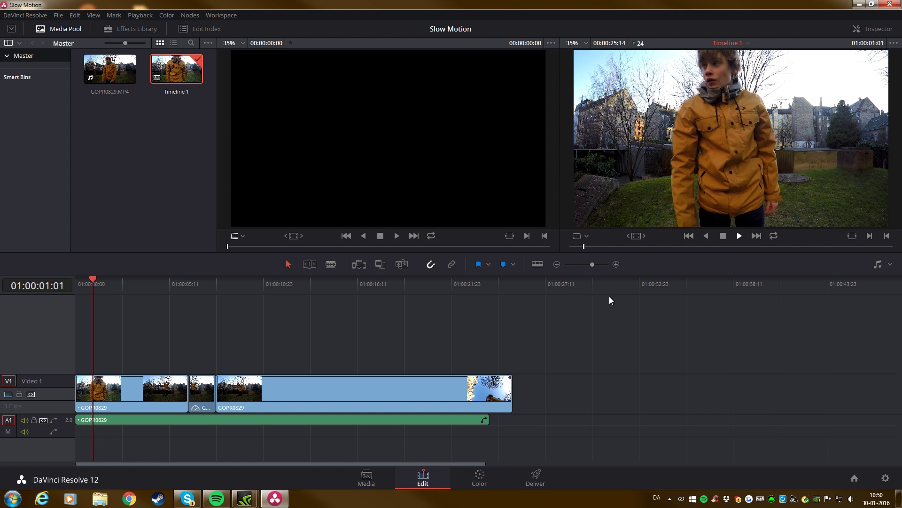